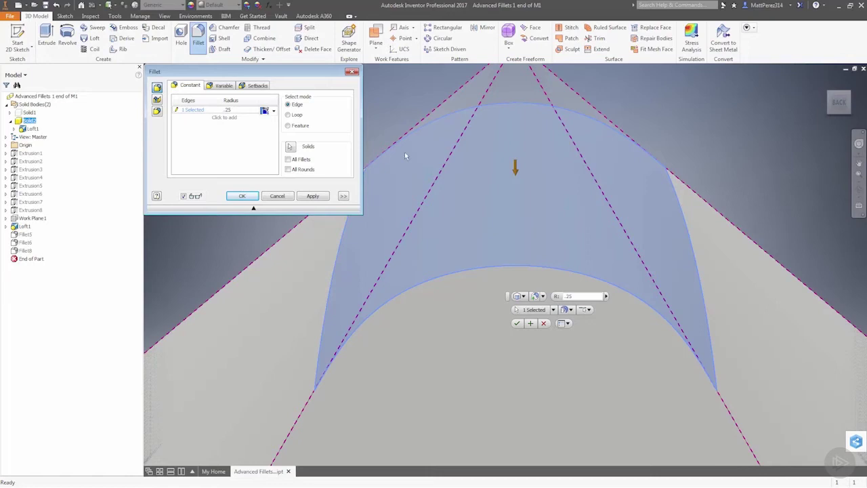
Apply the 0.25 radius fillet to the selected top edge of the lofted solid.
{"action": "scroll", "coordinate": [642, 188], "scroll_direction": "down", "scroll_amount": 3}
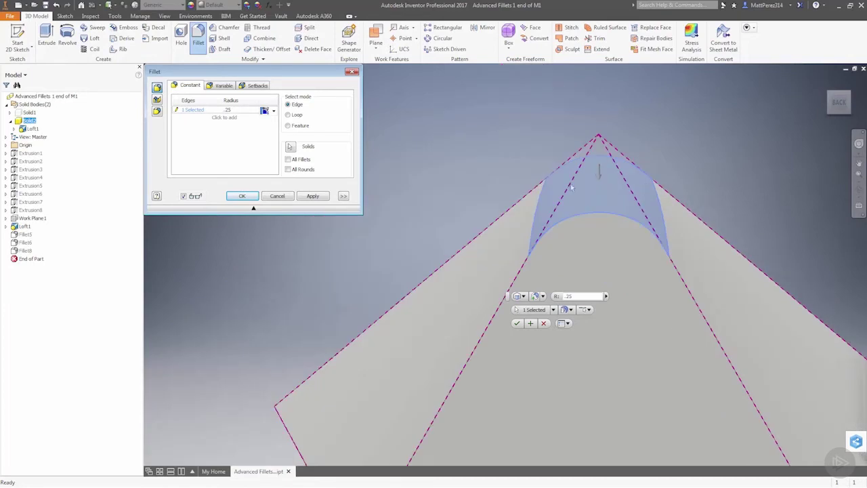
{"action": "left_click", "coordinate": [247, 198]}
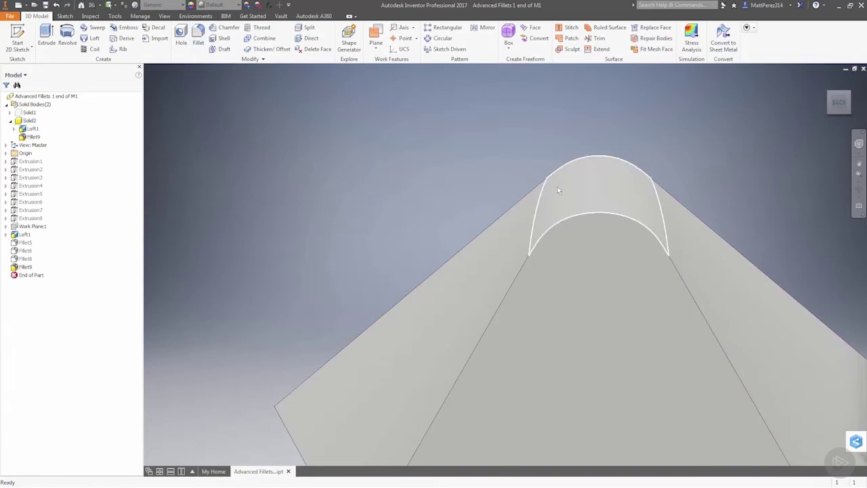
Examine the fillet along the lofted solid's top edge from both ends, comparing how the rounding follows the changing face angles.
{"action": "middle_click_drag", "start_coordinate": [525, 209], "coordinate": [515, 232]}
{"action": "scroll", "coordinate": [516, 232], "scroll_direction": "down", "scroll_amount": 3}
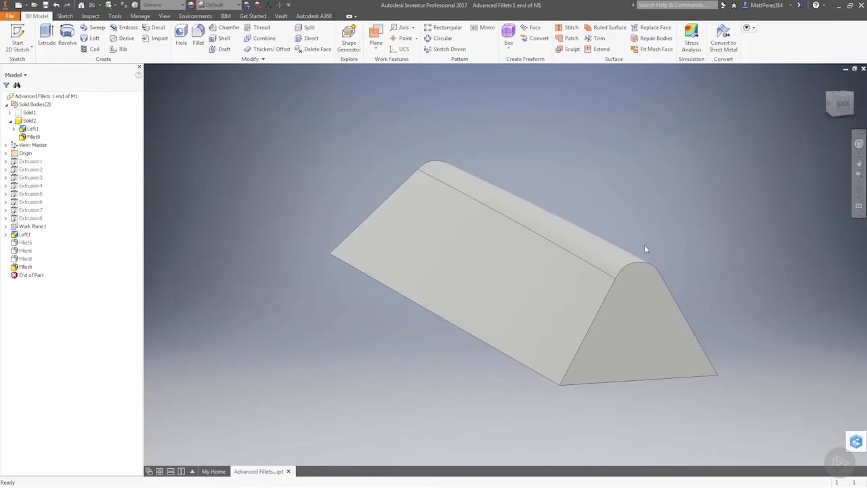
{"action": "scroll", "coordinate": [646, 247], "scroll_direction": "up", "scroll_amount": 5}
{"action": "middle_click_drag", "start_coordinate": [627, 260], "coordinate": [623, 260], "text": "shift"}
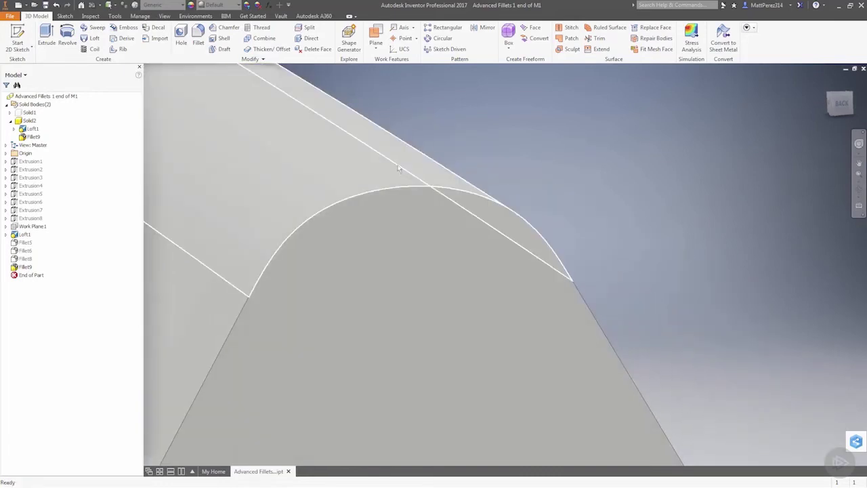
{"action": "scroll", "coordinate": [433, 190], "scroll_direction": "down", "scroll_amount": 5}
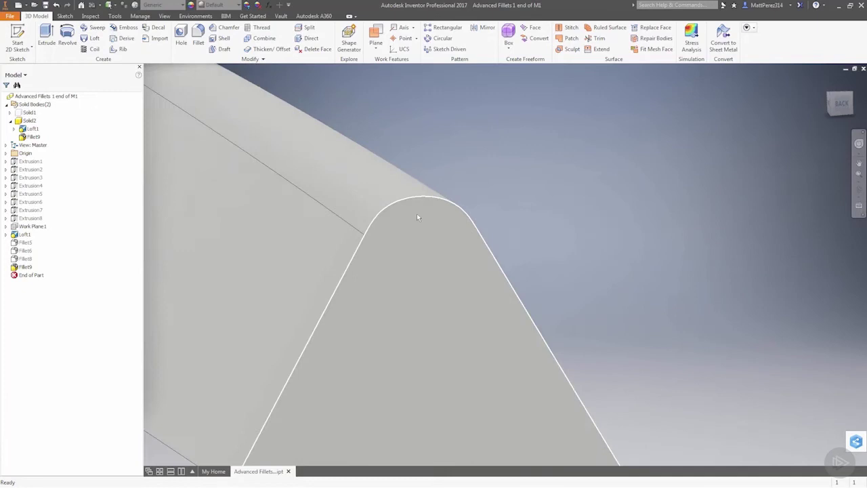
{"action": "scroll", "coordinate": [415, 214], "scroll_direction": "up", "scroll_amount": 2}
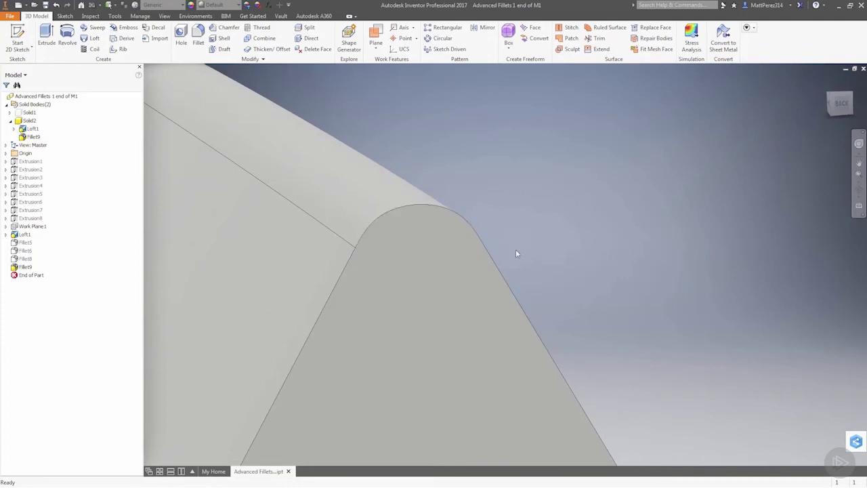
{"action": "scroll", "coordinate": [516, 253], "scroll_direction": "down", "scroll_amount": 5}
{"action": "scroll", "coordinate": [431, 209], "scroll_direction": "up", "scroll_amount": 3}
{"action": "middle_click_drag", "start_coordinate": [430, 208], "coordinate": [609, 261], "text": "shift"}
{"action": "scroll", "coordinate": [583, 313], "scroll_direction": "up", "scroll_amount": 3}
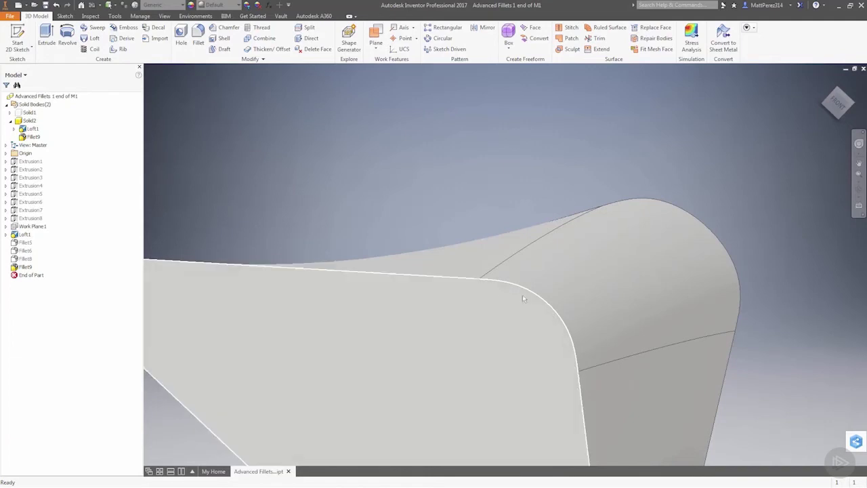
{"action": "scroll", "coordinate": [499, 291], "scroll_direction": "down", "scroll_amount": 3}
{"action": "middle_click_drag", "start_coordinate": [506, 289], "coordinate": [351, 271], "text": "shift"}
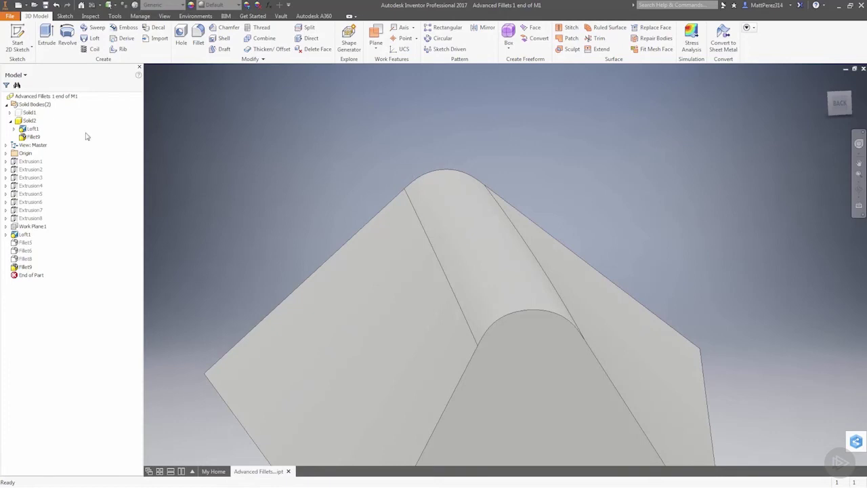
Hide the solid body Solid2 and make Solid1 visible.
{"action": "right_click", "coordinate": [32, 120]}
{"action": "left_click", "coordinate": [47, 158]}
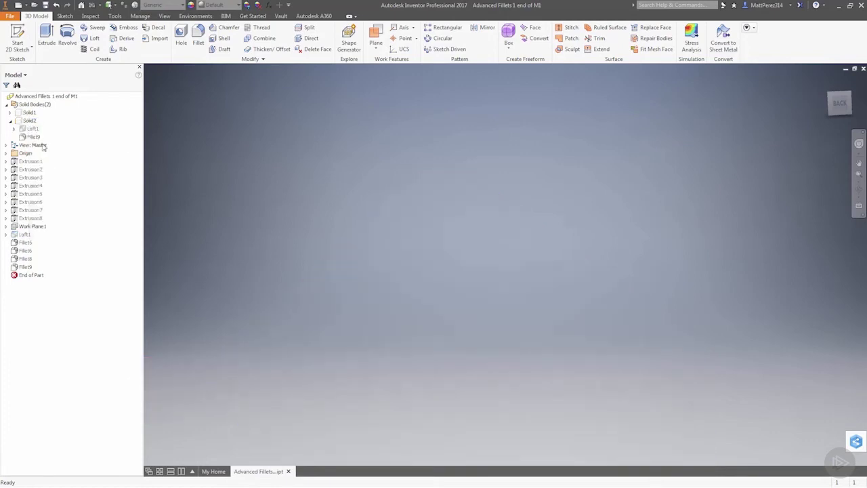
{"action": "right_click", "coordinate": [30, 114]}
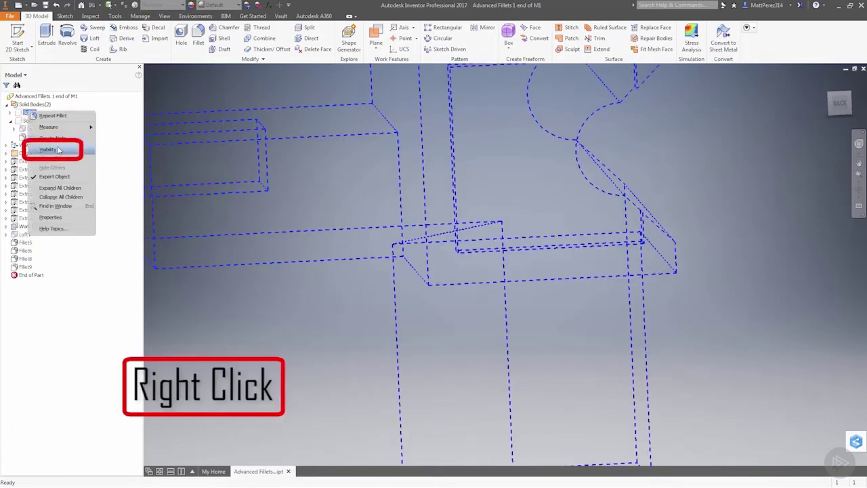
{"action": "left_click", "coordinate": [59, 150]}
{"action": "scroll", "coordinate": [514, 222], "scroll_direction": "up", "scroll_amount": 3}
{"action": "middle_click_drag", "start_coordinate": [556, 265], "coordinate": [528, 272]}
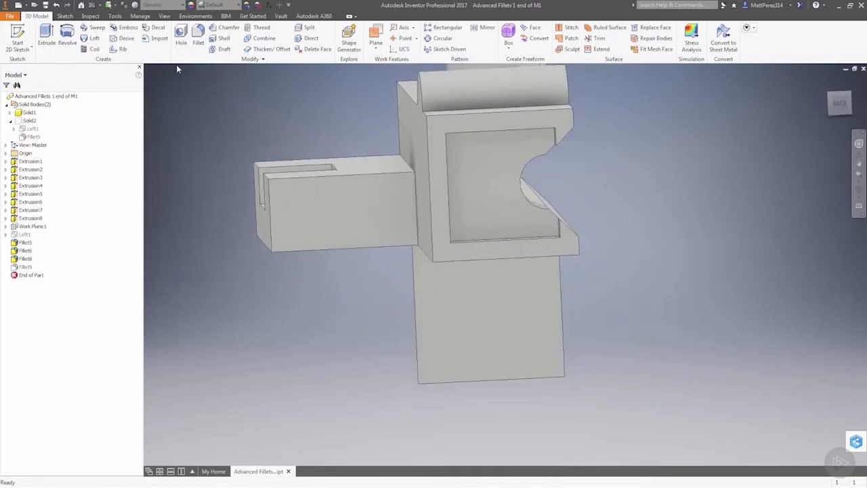
Set up a 0.06 radius fillet, with the extra fillet options shown, on the three edges meeting at the protruding block's outer corner.
{"action": "left_click", "coordinate": [196, 35]}
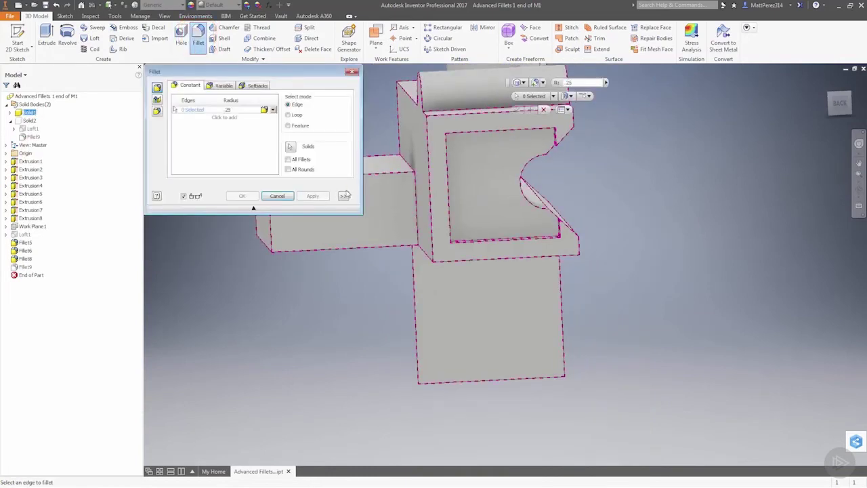
{"action": "left_click", "coordinate": [344, 196]}
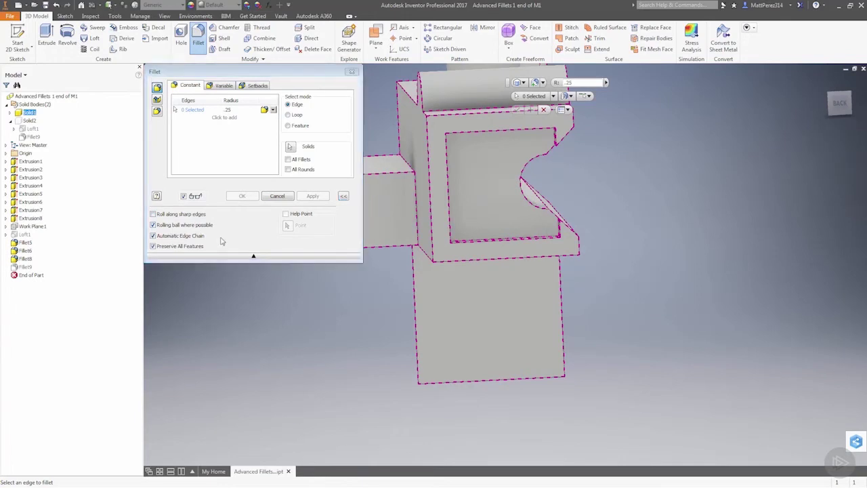
{"action": "middle_click_drag", "start_coordinate": [578, 279], "coordinate": [578, 244], "text": "shift"}
{"action": "scroll", "coordinate": [578, 296], "scroll_direction": "up", "scroll_amount": 3}
{"action": "middle_click_drag", "start_coordinate": [579, 300], "coordinate": [611, 252], "text": "shift"}
{"action": "scroll", "coordinate": [487, 208], "scroll_direction": "up", "scroll_amount": 8}
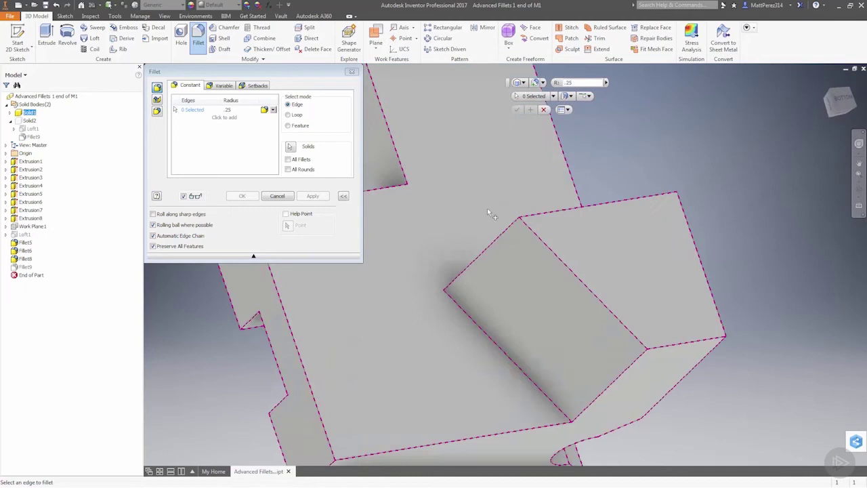
{"action": "left_click", "coordinate": [522, 225]}
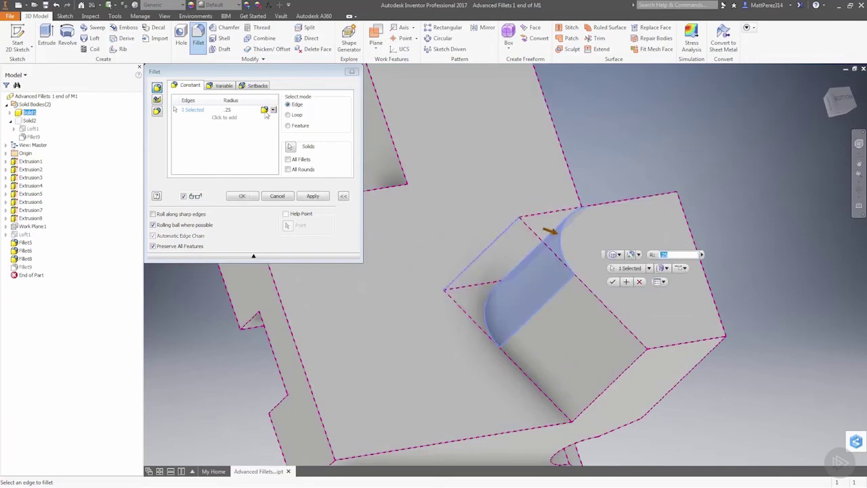
{"action": "left_click", "coordinate": [234, 110]}
{"action": "type", "text": "06"}
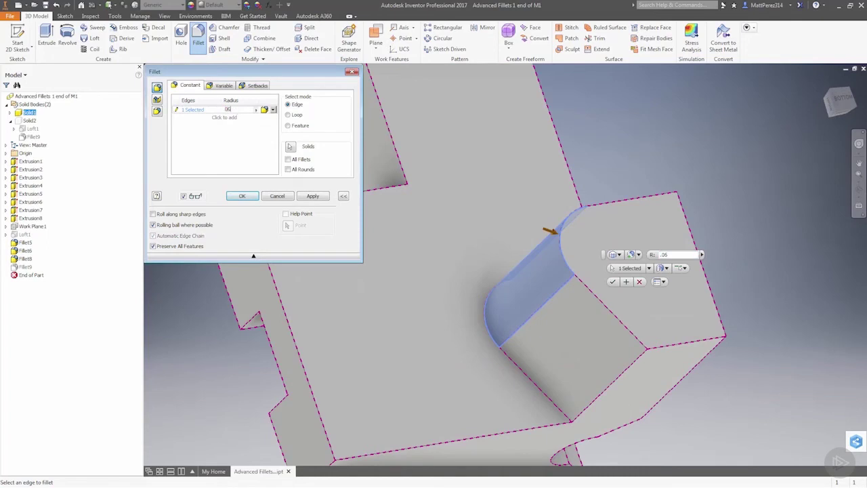
{"action": "left_click", "coordinate": [561, 211]}
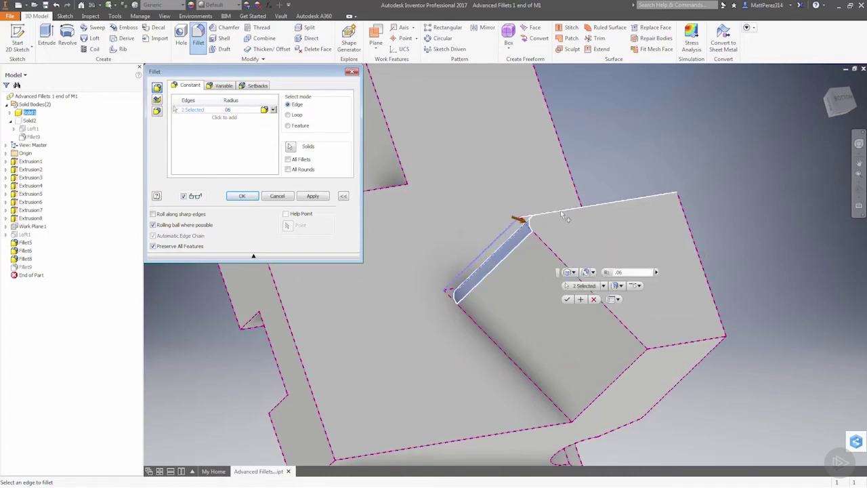
{"action": "left_click", "coordinate": [547, 246]}
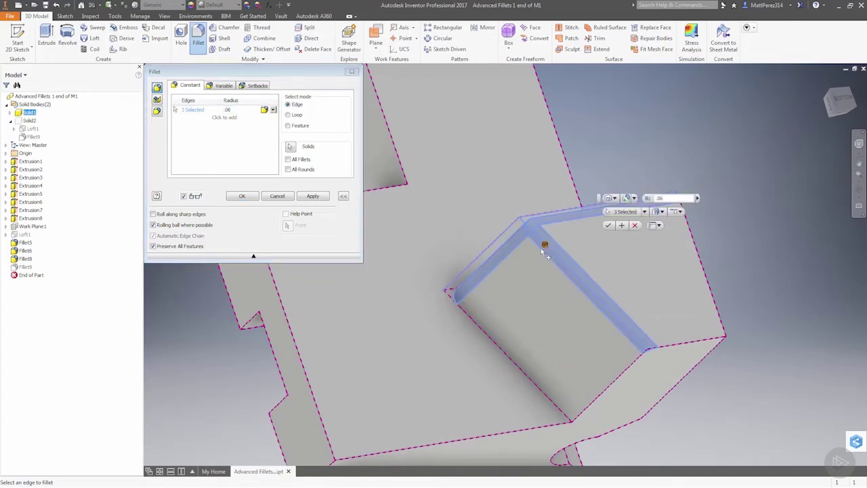
Toggle Rolling ball where possible and compare the corner blend where the three filleted edges meet.
{"action": "mouse_move", "coordinate": [540, 248]}
{"action": "middle_mouse_down", "text": "shift"}
{"action": "mouse_move", "coordinate": [535, 265]}
{"action": "mouse_move", "coordinate": [538, 246]}
{"action": "mouse_move", "coordinate": [531, 249]}
{"action": "middle_mouse_up", "text": "shift"}
{"action": "scroll", "coordinate": [528, 254], "scroll_direction": "down", "scroll_amount": 6}
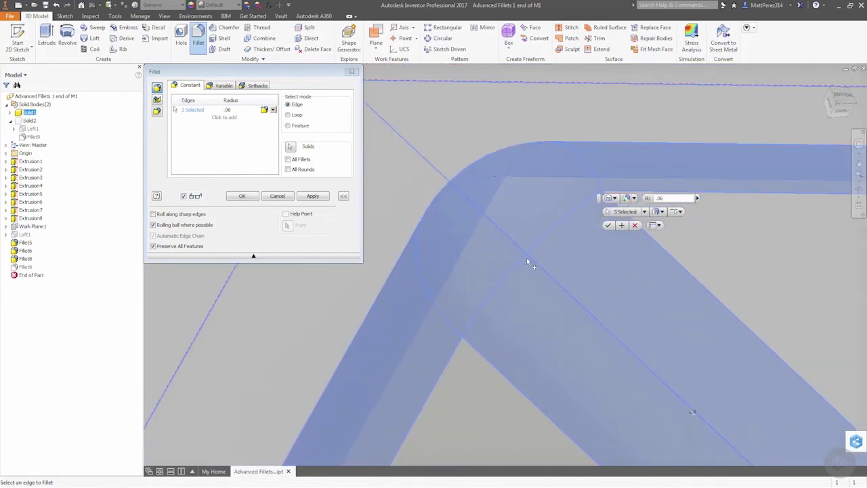
{"action": "left_click", "coordinate": [177, 225]}
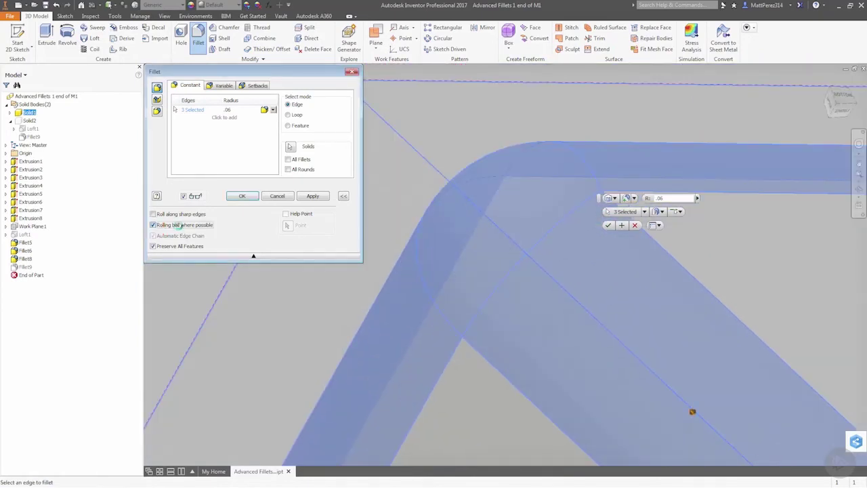
{"action": "left_click", "coordinate": [177, 225]}
{"action": "left_click", "coordinate": [177, 226]}
{"action": "scroll", "coordinate": [424, 248], "scroll_direction": "up", "scroll_amount": 6}
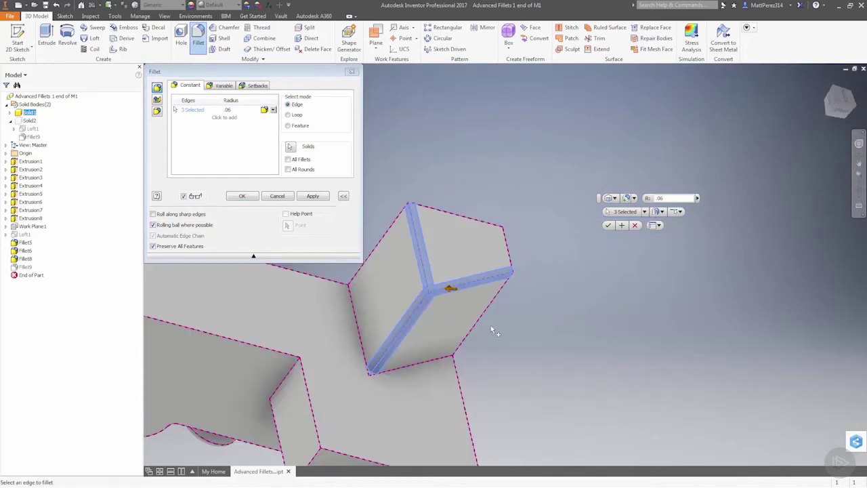
{"action": "scroll", "coordinate": [435, 288], "scroll_direction": "down", "scroll_amount": 3}
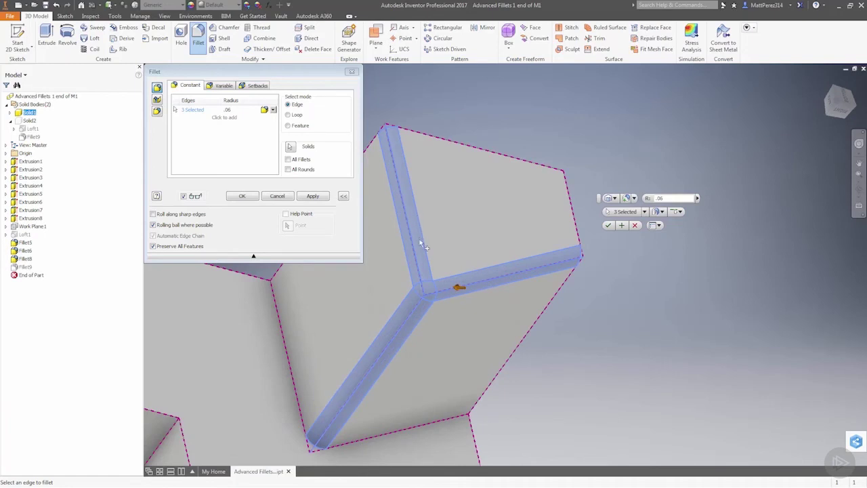
{"action": "scroll", "coordinate": [427, 292], "scroll_direction": "down", "scroll_amount": 4}
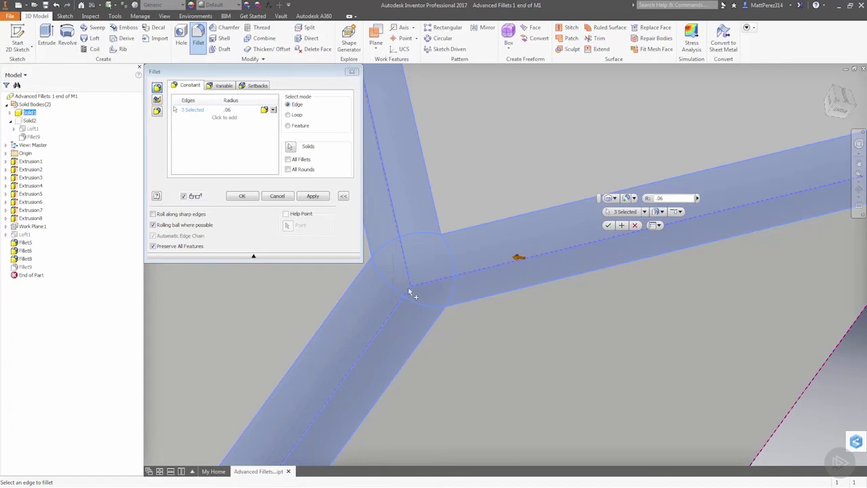
Turn off Rolling ball where possible, check the corner blend, and create the three-edge fillet.
{"action": "left_click", "coordinate": [170, 226]}
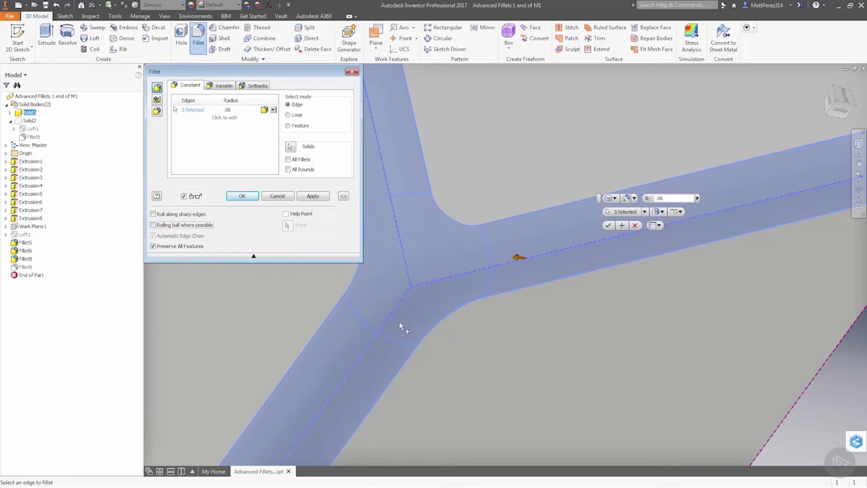
{"action": "scroll", "coordinate": [466, 304], "scroll_direction": "up", "scroll_amount": 2}
{"action": "mouse_move", "coordinate": [564, 307]}
{"action": "middle_mouse_down", "text": "shift"}
{"action": "mouse_move", "coordinate": [546, 294]}
{"action": "mouse_move", "coordinate": [561, 293]}
{"action": "middle_mouse_up", "text": "shift"}
{"action": "scroll", "coordinate": [640, 301], "scroll_direction": "up", "scroll_amount": 5}
{"action": "middle_click_drag", "start_coordinate": [596, 267], "coordinate": [571, 269], "text": "shift"}
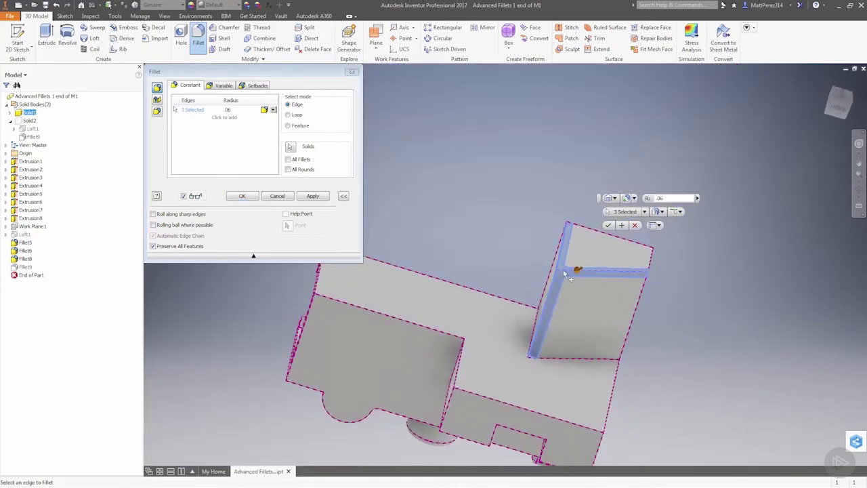
{"action": "scroll", "coordinate": [591, 283], "scroll_direction": "down", "scroll_amount": 3}
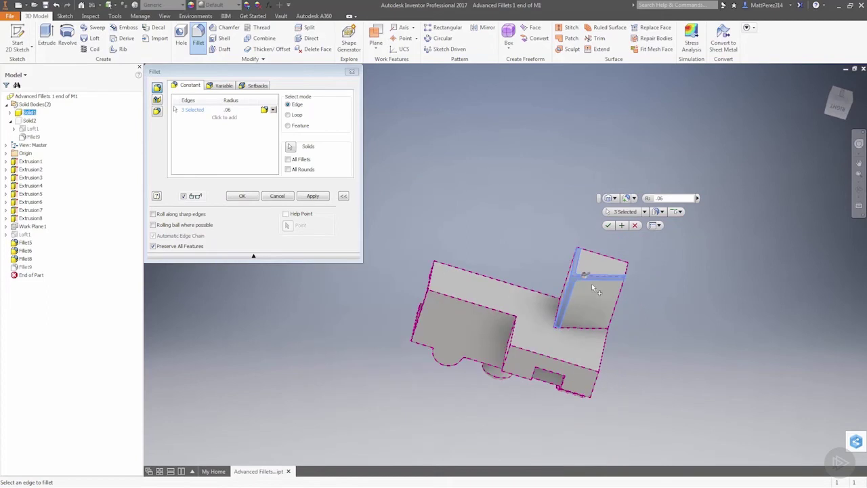
{"action": "left_click", "coordinate": [608, 225]}
Set up a 0.06 radius fillet on three edges meeting at the slotted block's corner, with Rolling ball where possible turned off.
{"action": "middle_click_drag", "start_coordinate": [604, 222], "coordinate": [619, 290], "text": "shift"}
{"action": "scroll", "coordinate": [588, 291], "scroll_direction": "up", "scroll_amount": 4}
{"action": "scroll", "coordinate": [602, 283], "scroll_direction": "up", "scroll_amount": 3}
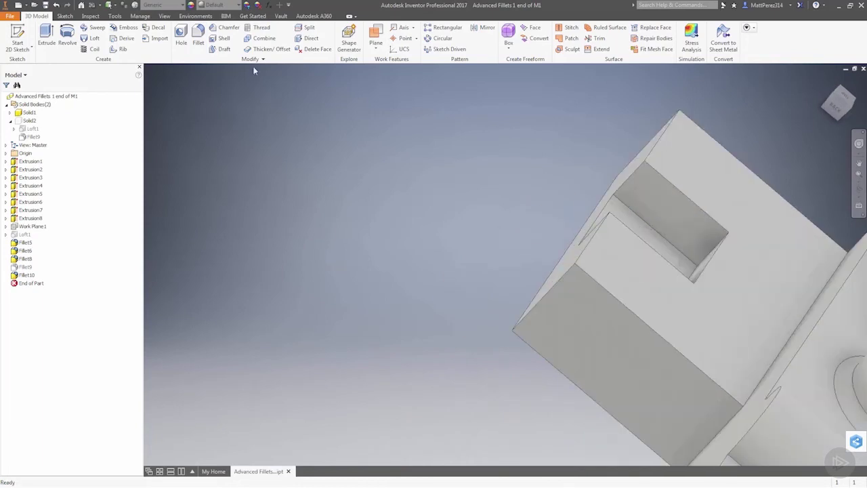
{"action": "left_click", "coordinate": [198, 38]}
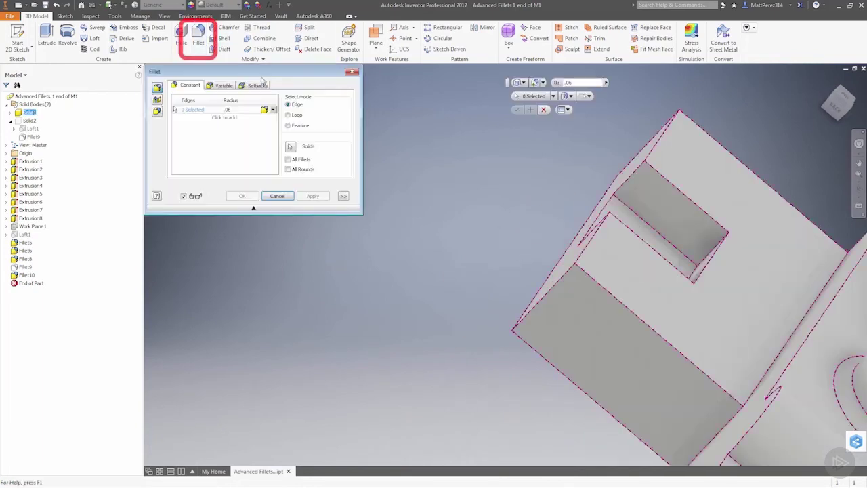
{"action": "left_click", "coordinate": [584, 250]}
{"action": "left_click", "coordinate": [588, 274]}
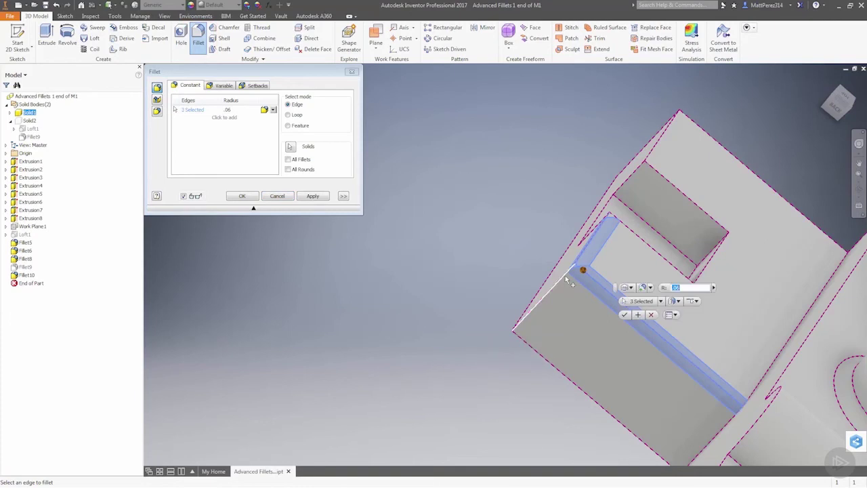
{"action": "middle_click_drag", "start_coordinate": [581, 290], "coordinate": [565, 209], "text": "shift"}
{"action": "scroll", "coordinate": [515, 102], "scroll_direction": "down", "scroll_amount": 3}
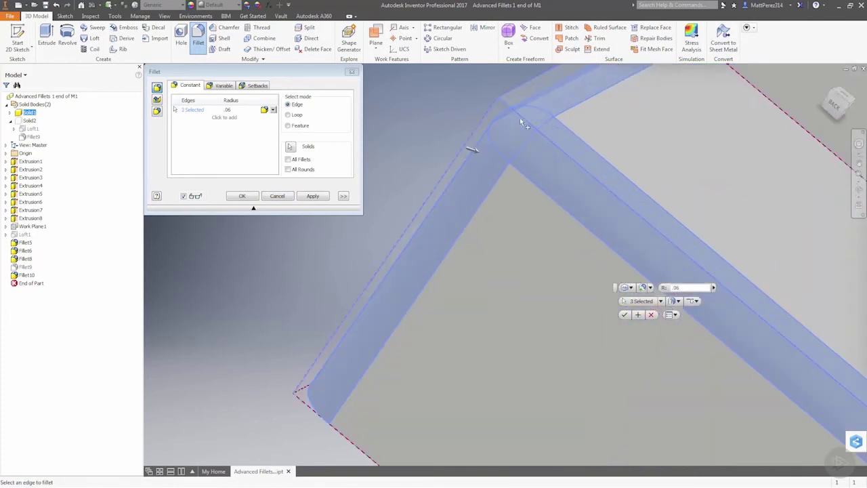
{"action": "left_click", "coordinate": [344, 196]}
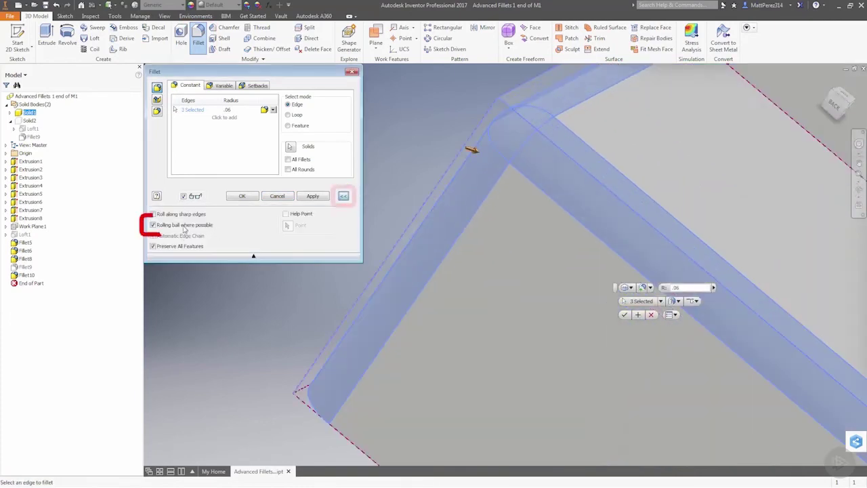
{"action": "left_click", "coordinate": [153, 224]}
Examine the previewed corner blend where the slotted block's three selected edges meet.
{"action": "middle_click_drag", "start_coordinate": [529, 211], "coordinate": [609, 216], "text": "shift"}
{"action": "scroll", "coordinate": [612, 214], "scroll_direction": "up", "scroll_amount": 2}
{"action": "scroll", "coordinate": [649, 166], "scroll_direction": "up", "scroll_amount": 4}
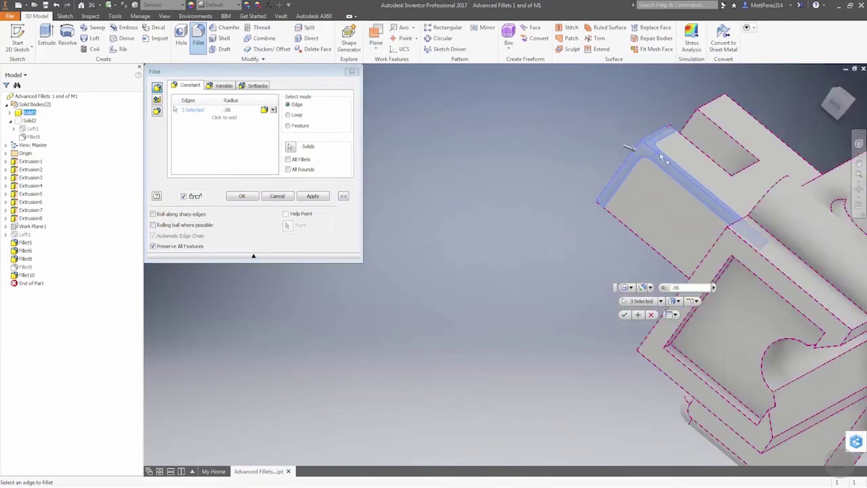
{"action": "left_click", "coordinate": [859, 143]}
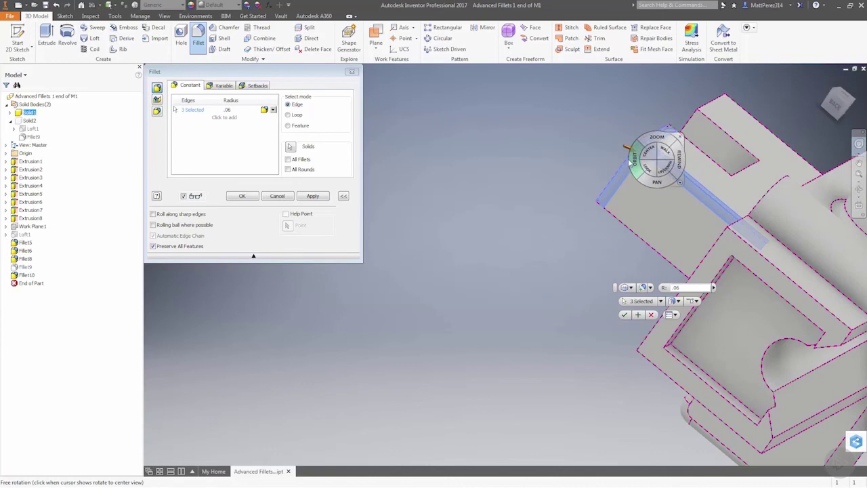
{"action": "left_click_drag", "start_coordinate": [648, 154], "coordinate": [643, 197]}
{"action": "scroll", "coordinate": [496, 261], "scroll_direction": "down", "scroll_amount": 3}
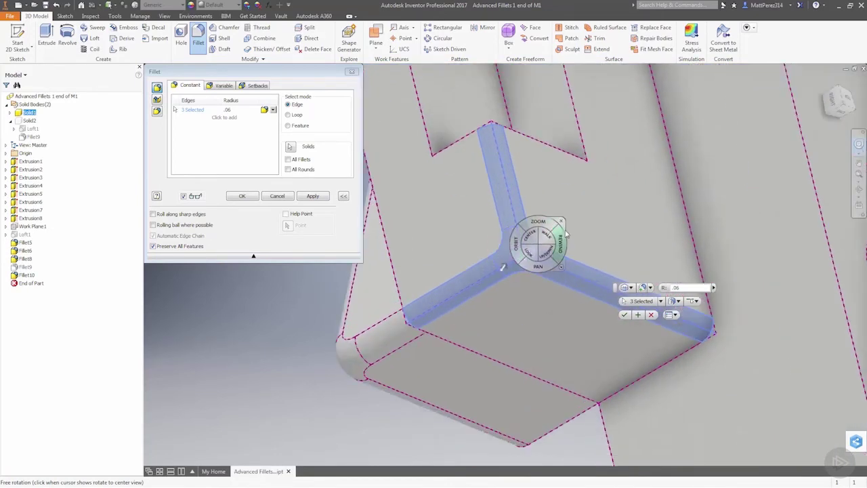
{"action": "left_click", "coordinate": [561, 221]}
{"action": "scroll", "coordinate": [520, 267], "scroll_direction": "down", "scroll_amount": 3}
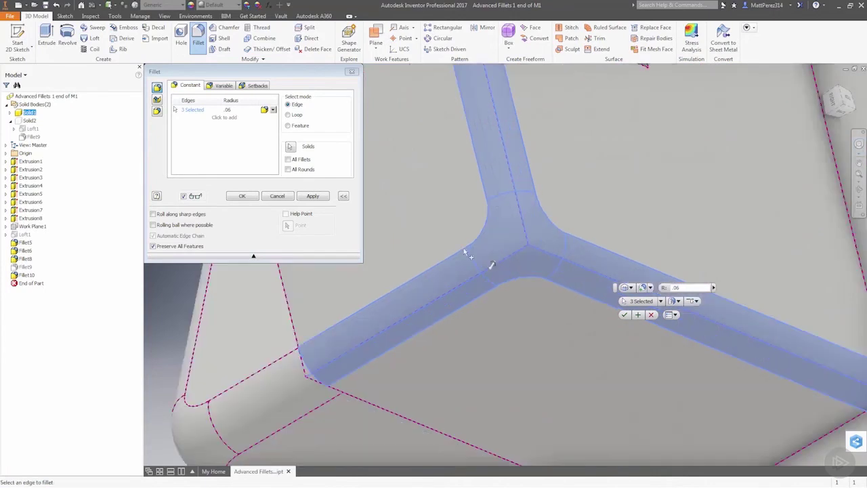
Compare the corner blend with Rolling ball where possible on and off, and create the 0.06 radius three-edge fillet with it on.
{"action": "left_click", "coordinate": [153, 225]}
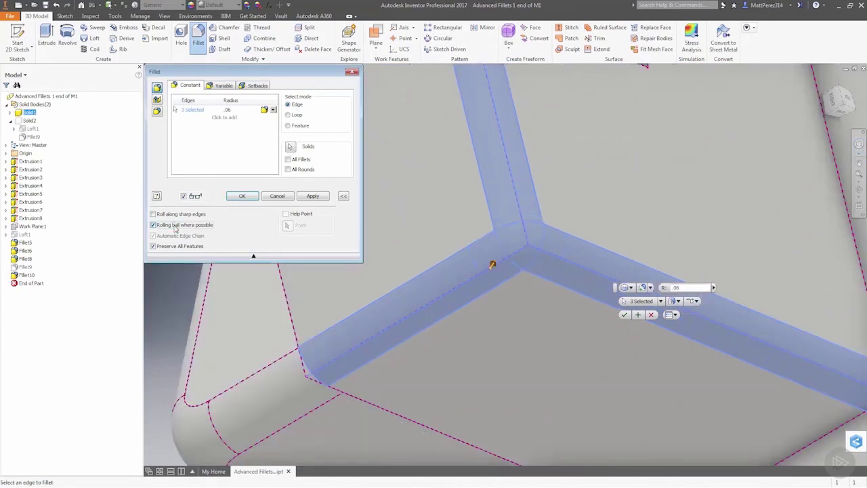
{"action": "left_click", "coordinate": [175, 228]}
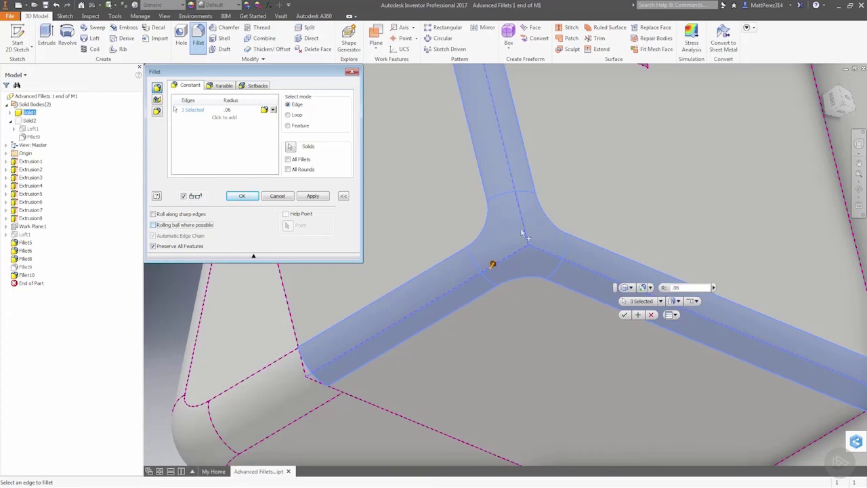
{"action": "left_click", "coordinate": [181, 227]}
{"action": "left_click", "coordinate": [184, 227]}
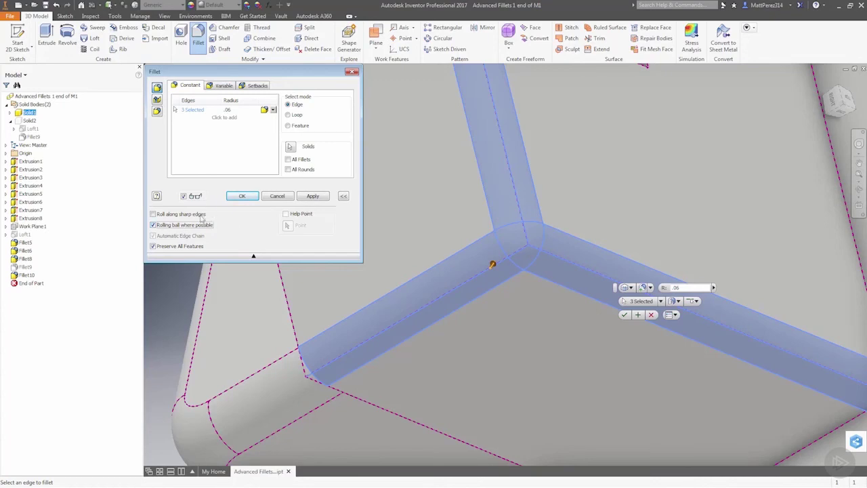
{"action": "left_click", "coordinate": [324, 196]}
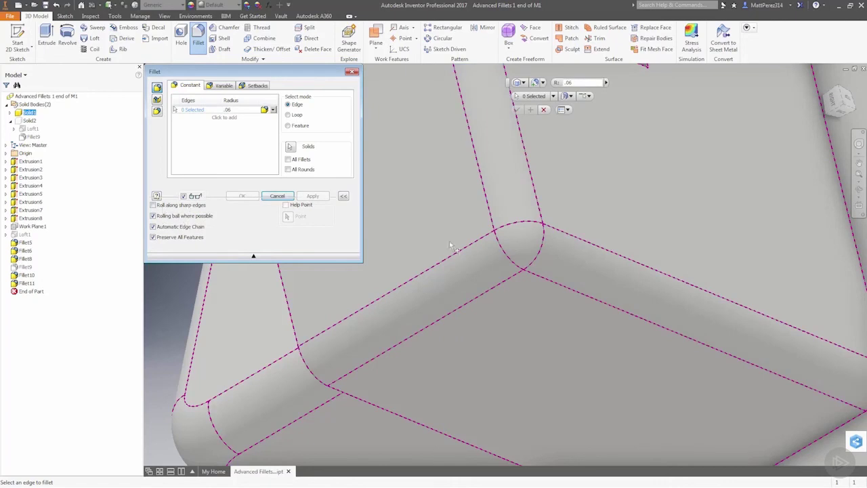
Examine the part from several angles, including the fillets around the cylindrical boss and neighbouring block, and exit the Fillet command.
{"action": "scroll", "coordinate": [549, 279], "scroll_direction": "down", "scroll_amount": 6}
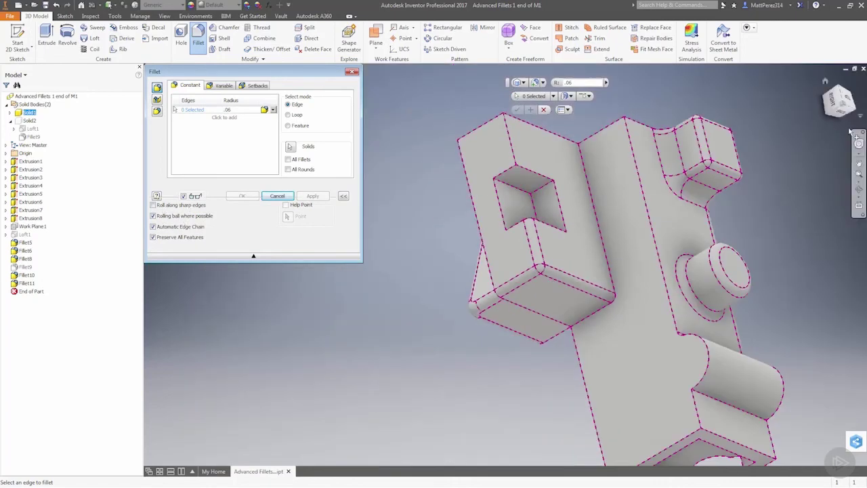
{"action": "left_click", "coordinate": [859, 144]}
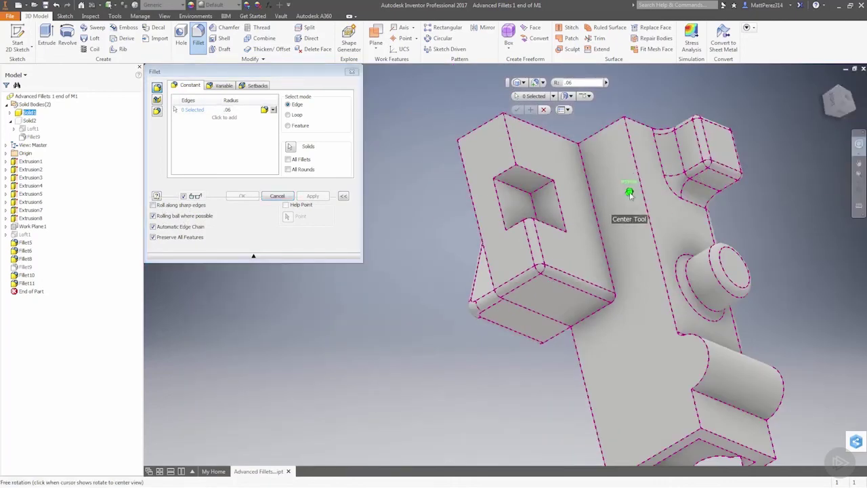
{"action": "mouse_move", "coordinate": [618, 197]}
{"action": "left_mouse_down"}
{"action": "mouse_move", "coordinate": [558, 197]}
{"action": "mouse_move", "coordinate": [529, 169]}
{"action": "mouse_move", "coordinate": [614, 205]}
{"action": "left_mouse_up"}
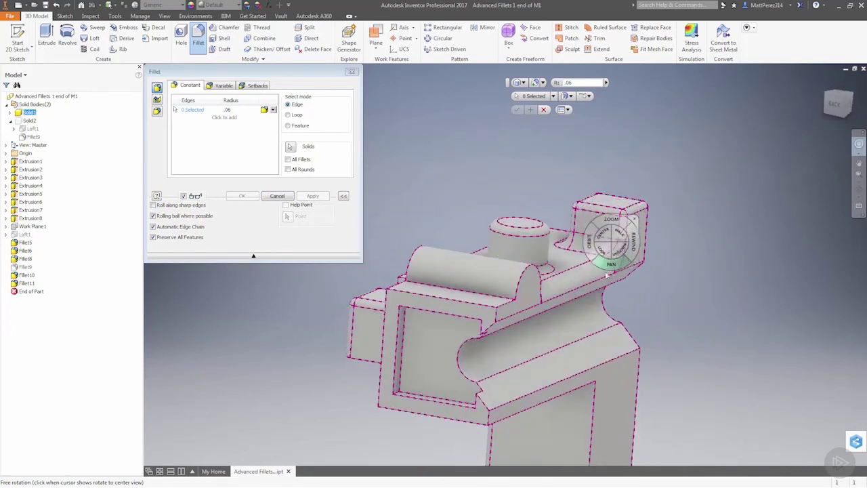
{"action": "left_click_drag", "start_coordinate": [580, 259], "coordinate": [566, 246]}
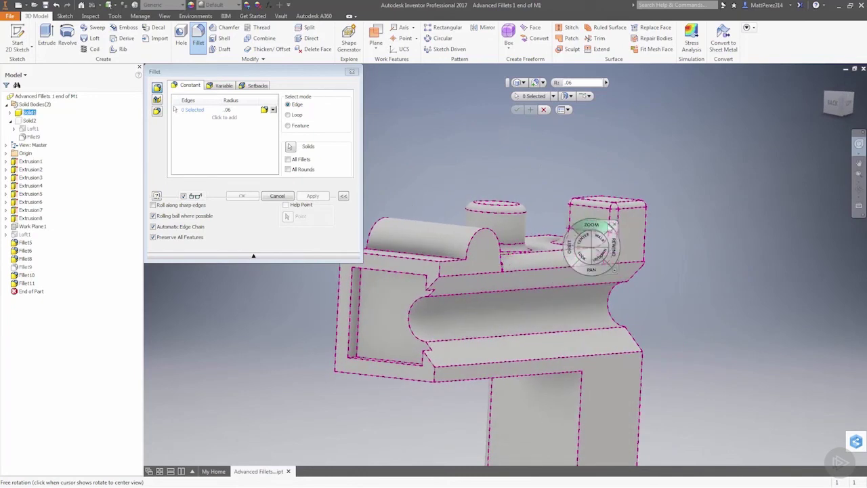
{"action": "left_click", "coordinate": [613, 224]}
{"action": "scroll", "coordinate": [585, 237], "scroll_direction": "up", "scroll_amount": 3}
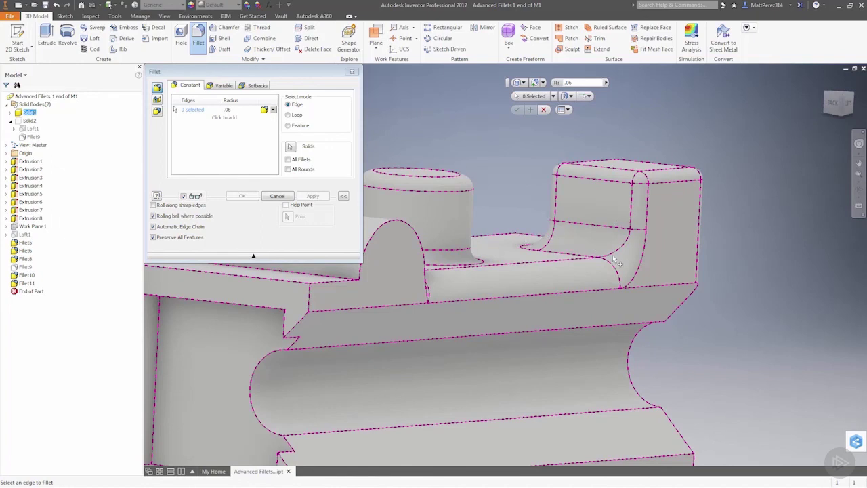
{"action": "scroll", "coordinate": [599, 254], "scroll_direction": "down", "scroll_amount": 1}
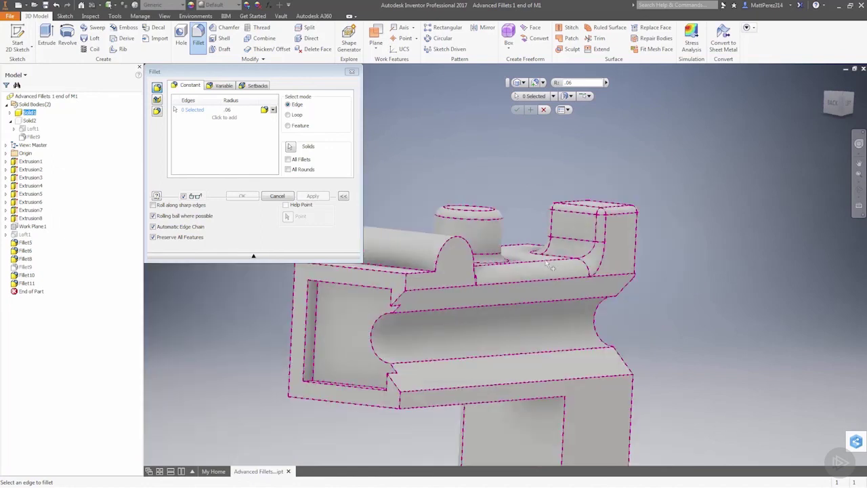
{"action": "scroll", "coordinate": [518, 268], "scroll_direction": "down", "scroll_amount": 2}
{"action": "middle_click_drag", "start_coordinate": [494, 256], "coordinate": [522, 300], "text": "shift"}
{"action": "scroll", "coordinate": [525, 304], "scroll_direction": "up", "scroll_amount": 4}
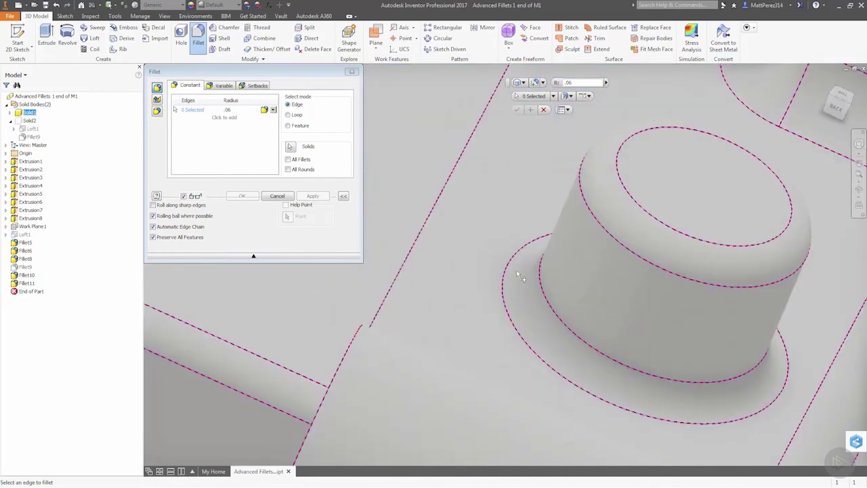
{"action": "scroll", "coordinate": [518, 271], "scroll_direction": "down", "scroll_amount": 3}
{"action": "left_click", "coordinate": [281, 197]}
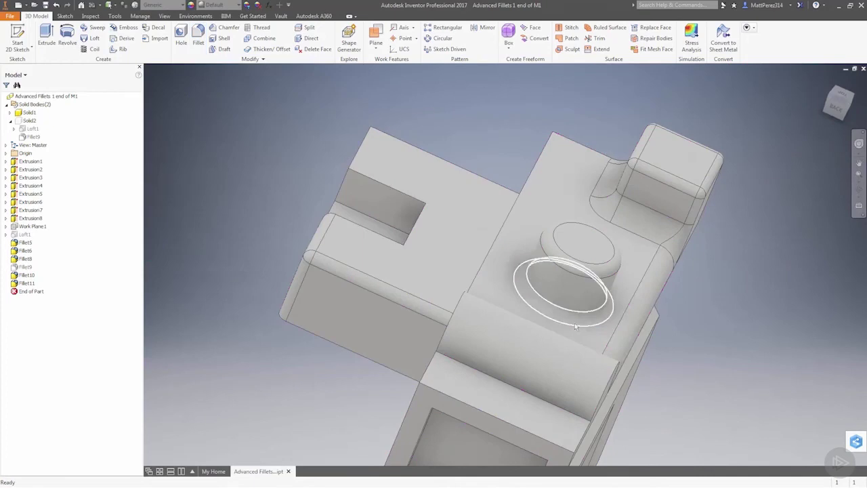
Suppress Fillet8, the feature that rounds the cylindrical boss, the neighbouring block and the adjacent side edge.
{"action": "left_click", "coordinate": [26, 259]}
{"action": "right_click", "coordinate": [24, 261]}
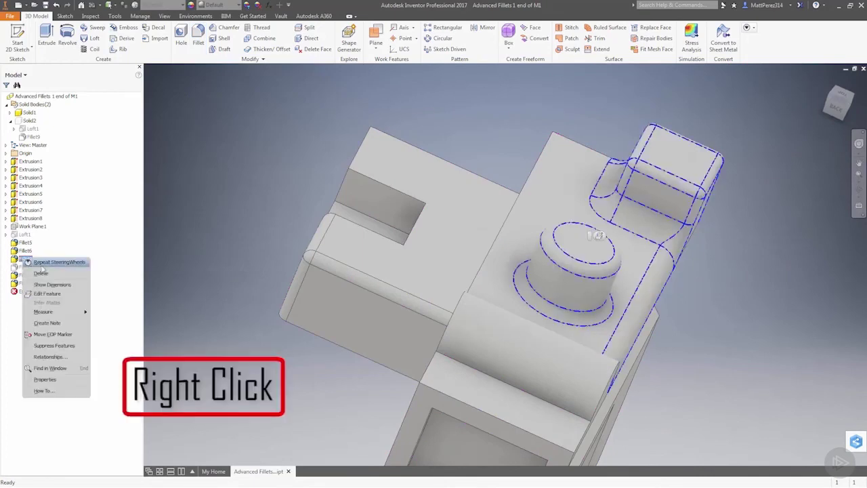
{"action": "mouse_move", "coordinate": [51, 313]}
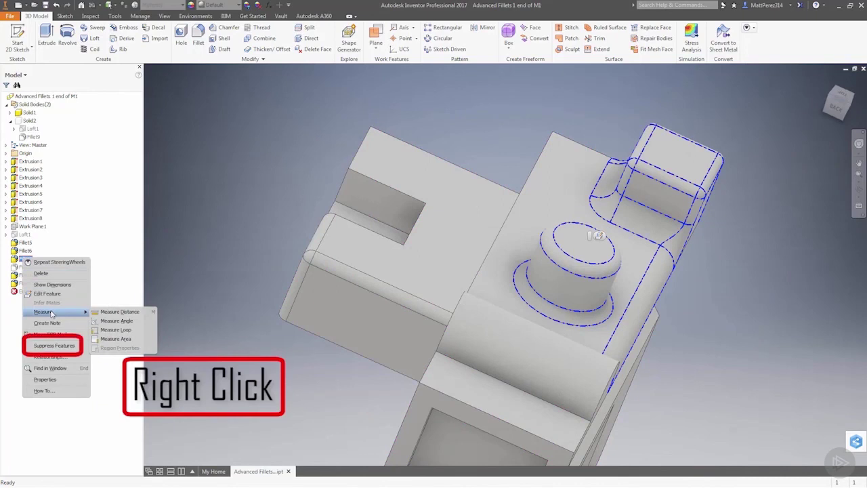
{"action": "left_click", "coordinate": [53, 346]}
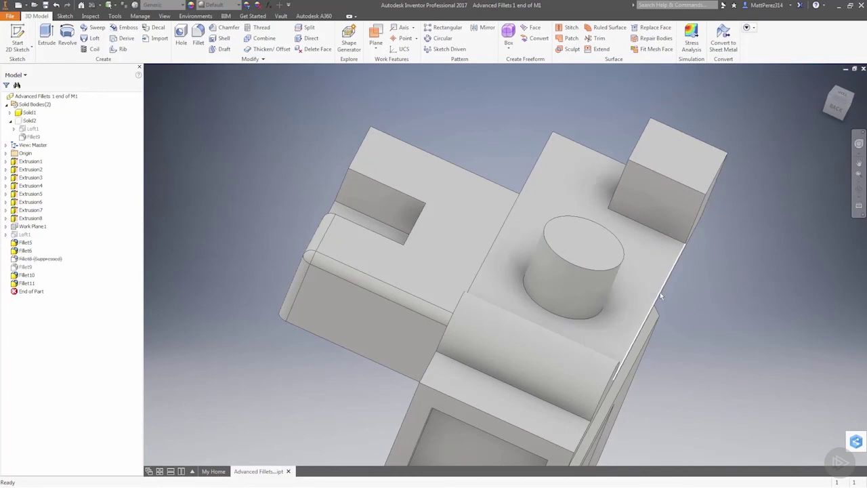
Set up a 0.310 in radius fillet on the circular edge at the base of the cylindrical boss.
{"action": "left_click", "coordinate": [198, 36]}
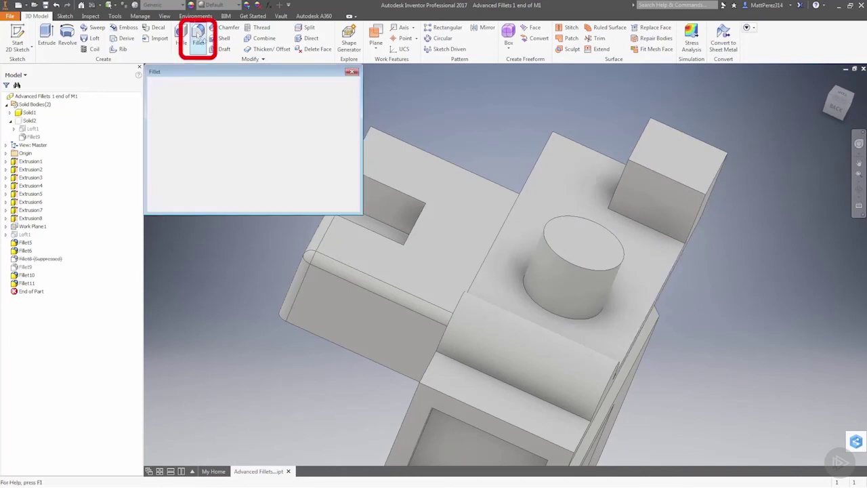
{"action": "left_click", "coordinate": [530, 296]}
{"action": "left_click_drag", "start_coordinate": [605, 304], "coordinate": [637, 310]}
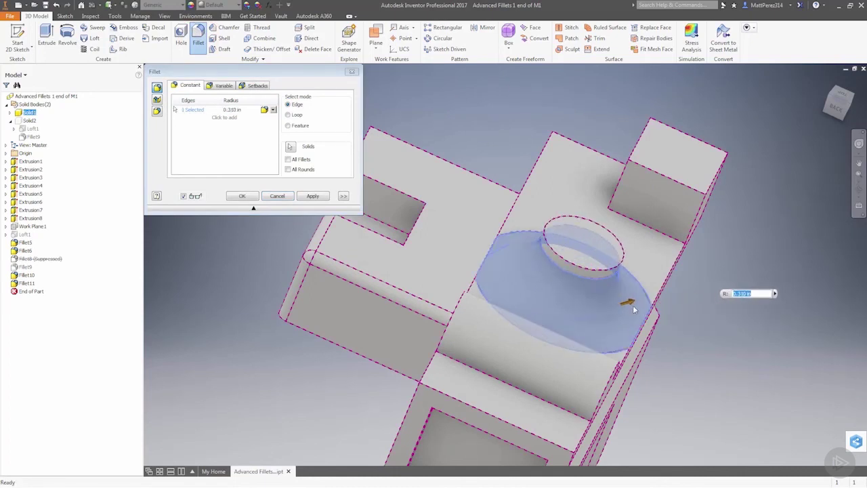
{"action": "middle_click_drag", "start_coordinate": [683, 370], "coordinate": [582, 295], "text": "shift"}
Create the boss's base fillet with Roll along sharp edges turned on, and check where it meets the part's straight side edge.
{"action": "left_click", "coordinate": [345, 195]}
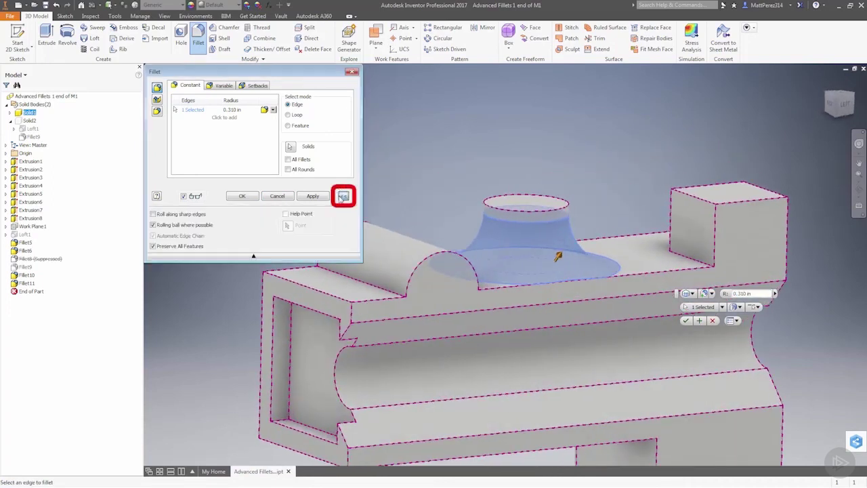
{"action": "left_click", "coordinate": [153, 214]}
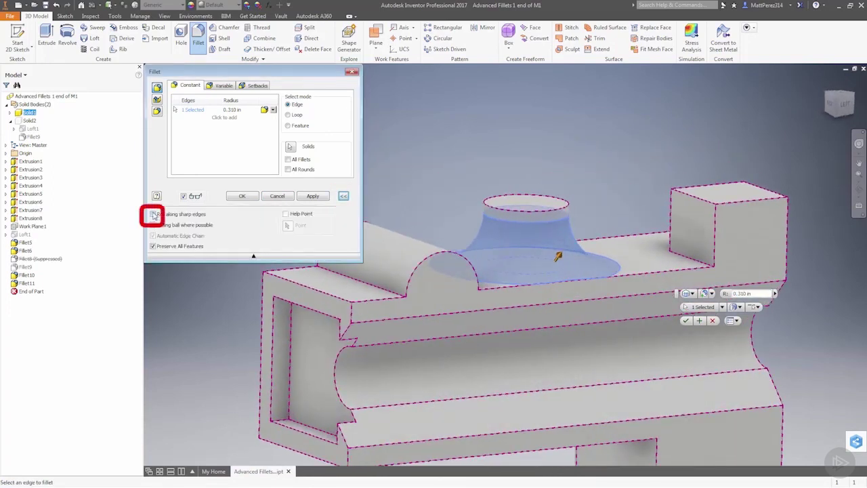
{"action": "scroll", "coordinate": [570, 277], "scroll_direction": "down", "scroll_amount": 3}
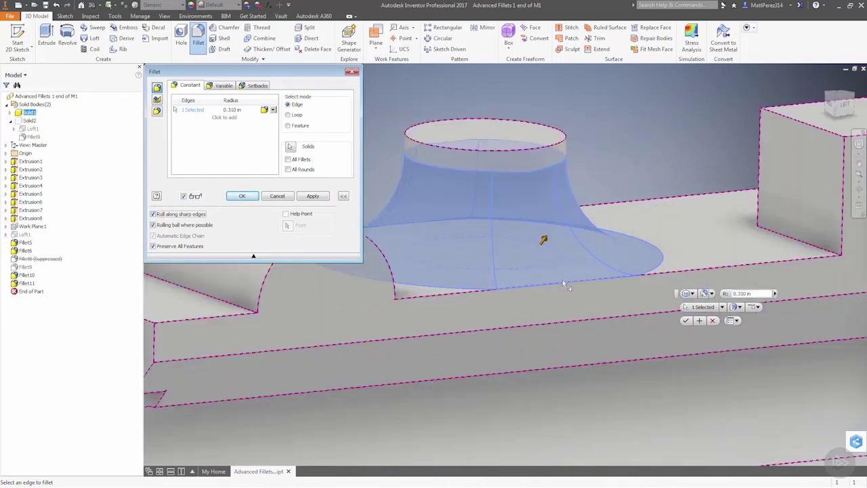
{"action": "left_click", "coordinate": [315, 197]}
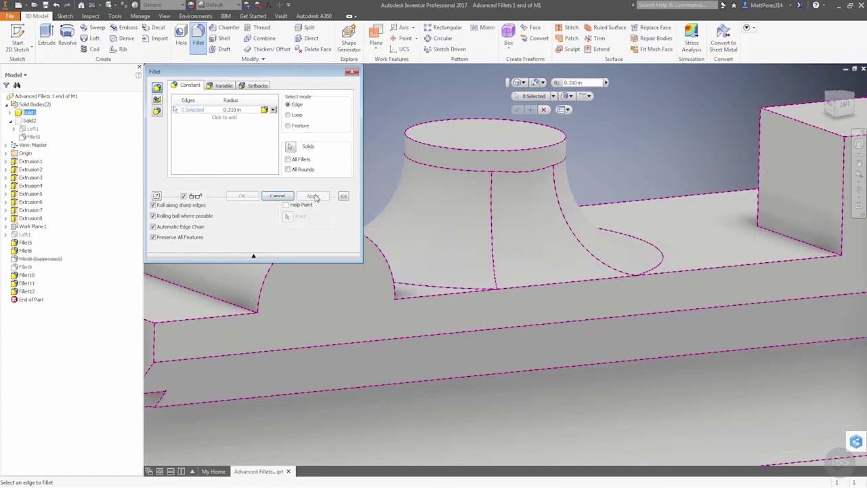
{"action": "scroll", "coordinate": [522, 295], "scroll_direction": "down", "scroll_amount": 3}
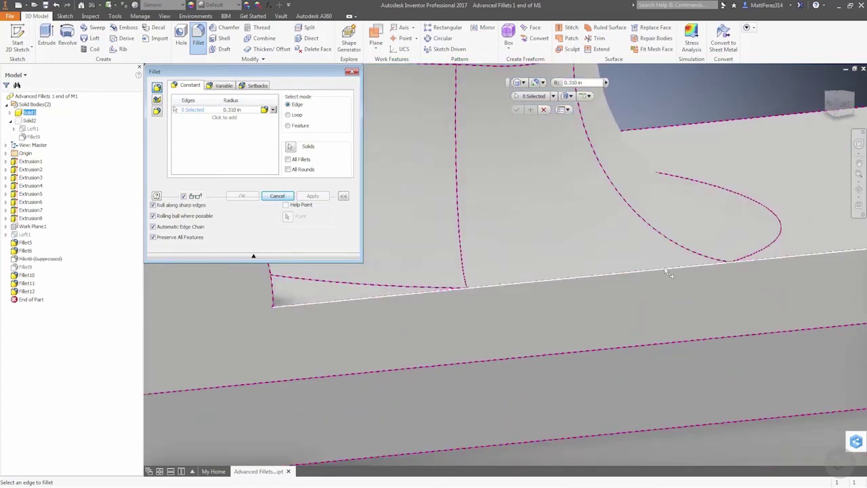
{"action": "left_click", "coordinate": [278, 196]}
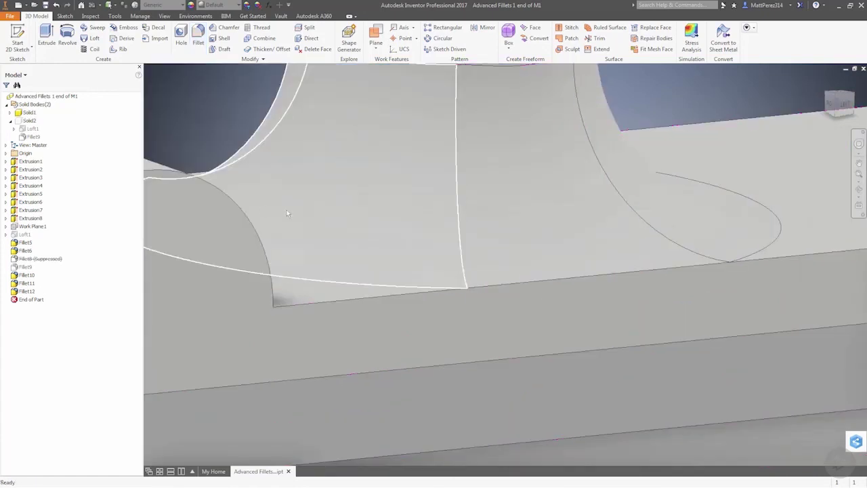
{"action": "scroll", "coordinate": [572, 261], "scroll_direction": "up", "scroll_amount": 5}
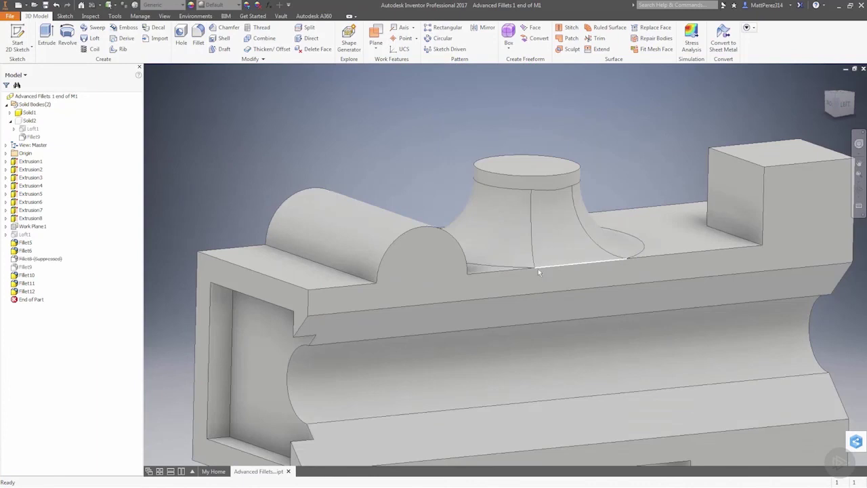